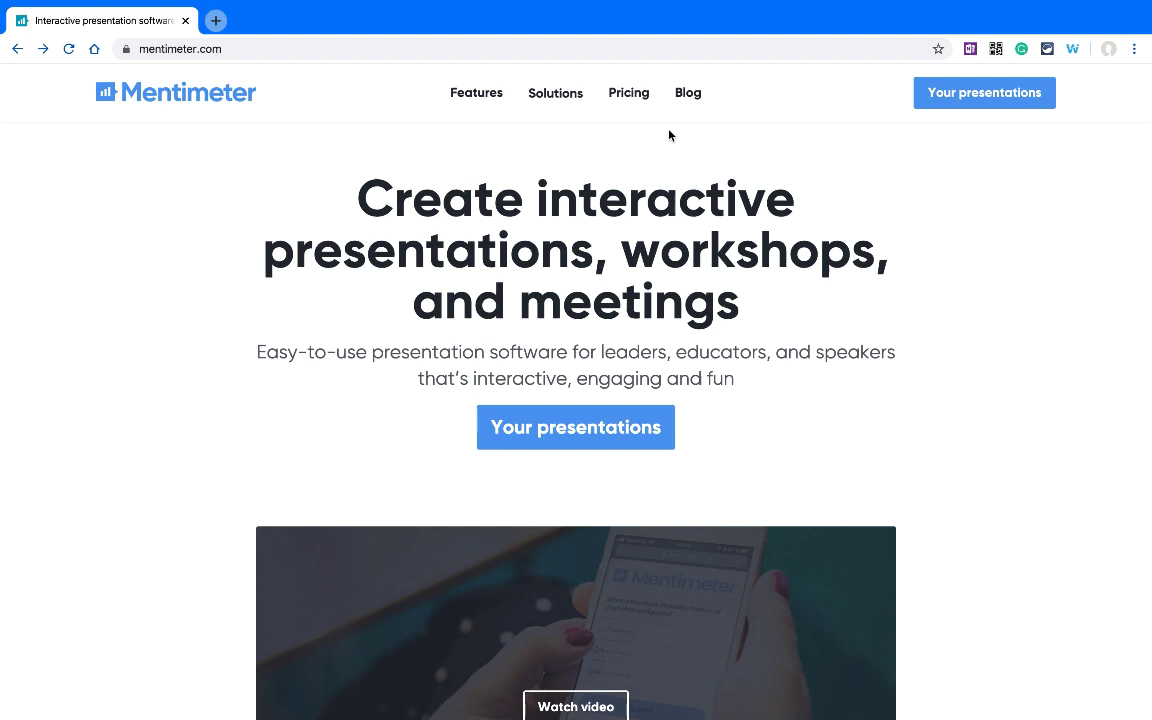
Step: Open the list of your presentations, look at the University of Worcester presentation, and return to the list
{"action": "left_click", "coordinate": [985, 98]}
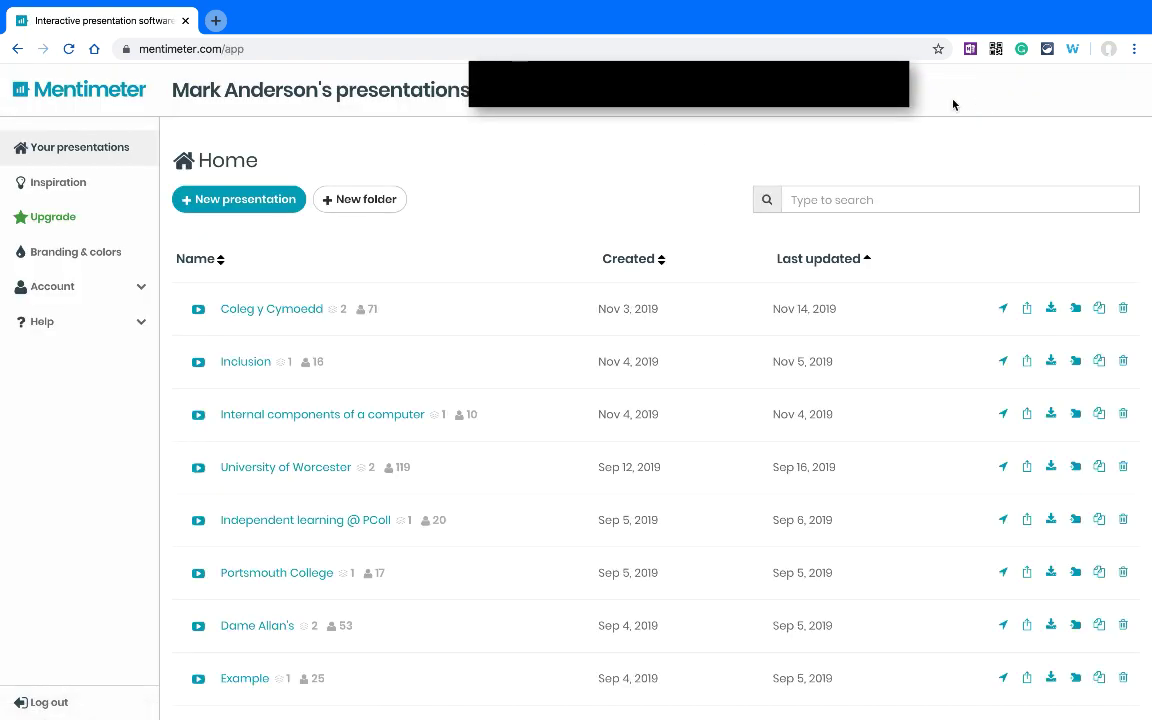
{"action": "scroll", "coordinate": [412, 548], "scroll_direction": "down", "scroll_amount": 2}
{"action": "scroll", "coordinate": [414, 549], "scroll_direction": "down", "scroll_amount": 3}
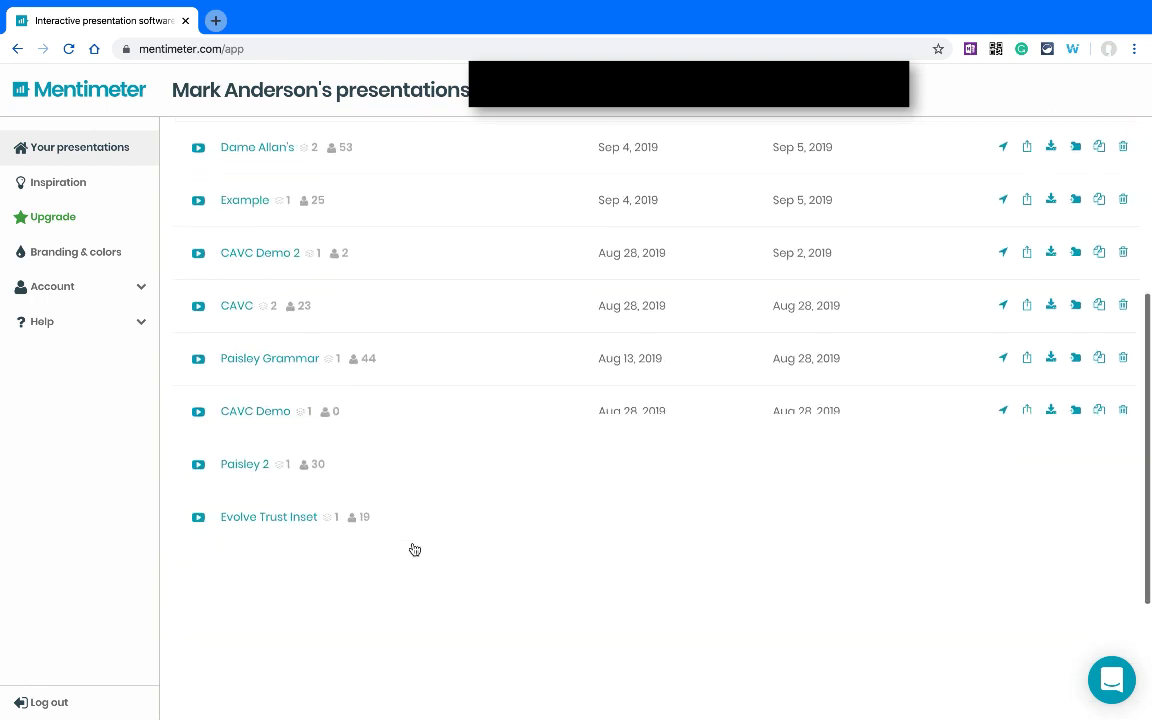
{"action": "scroll", "coordinate": [414, 549], "scroll_direction": "up", "scroll_amount": 3}
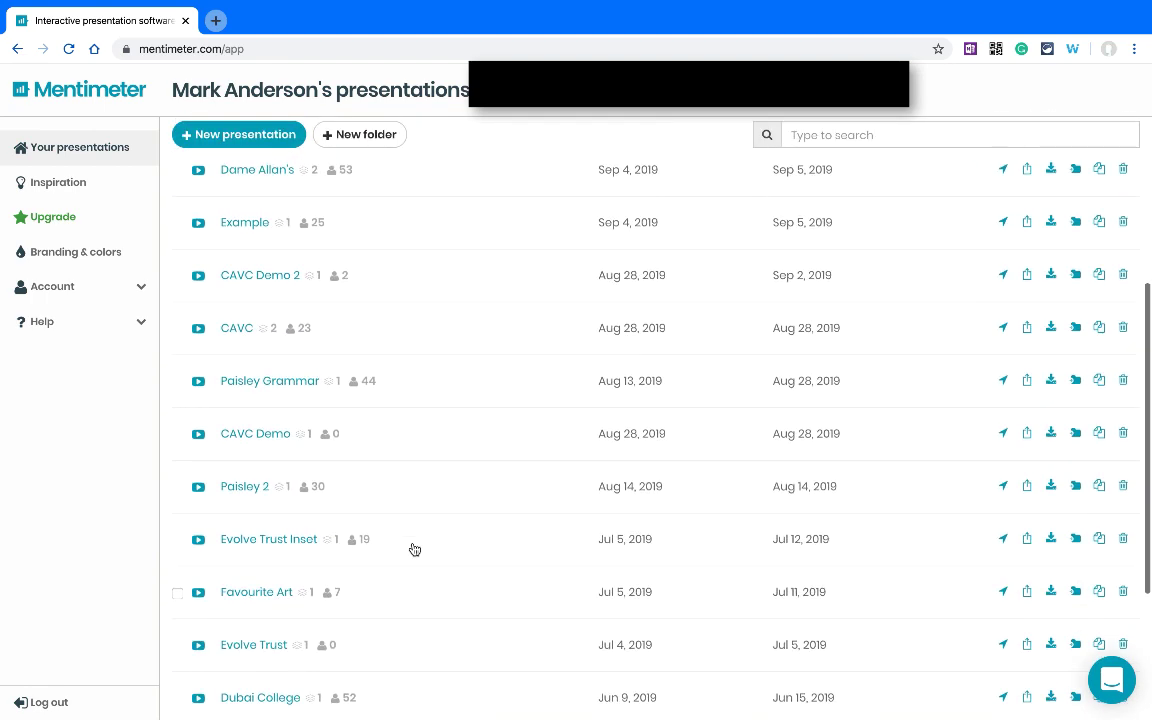
{"action": "scroll", "coordinate": [412, 548], "scroll_direction": "up", "scroll_amount": 1}
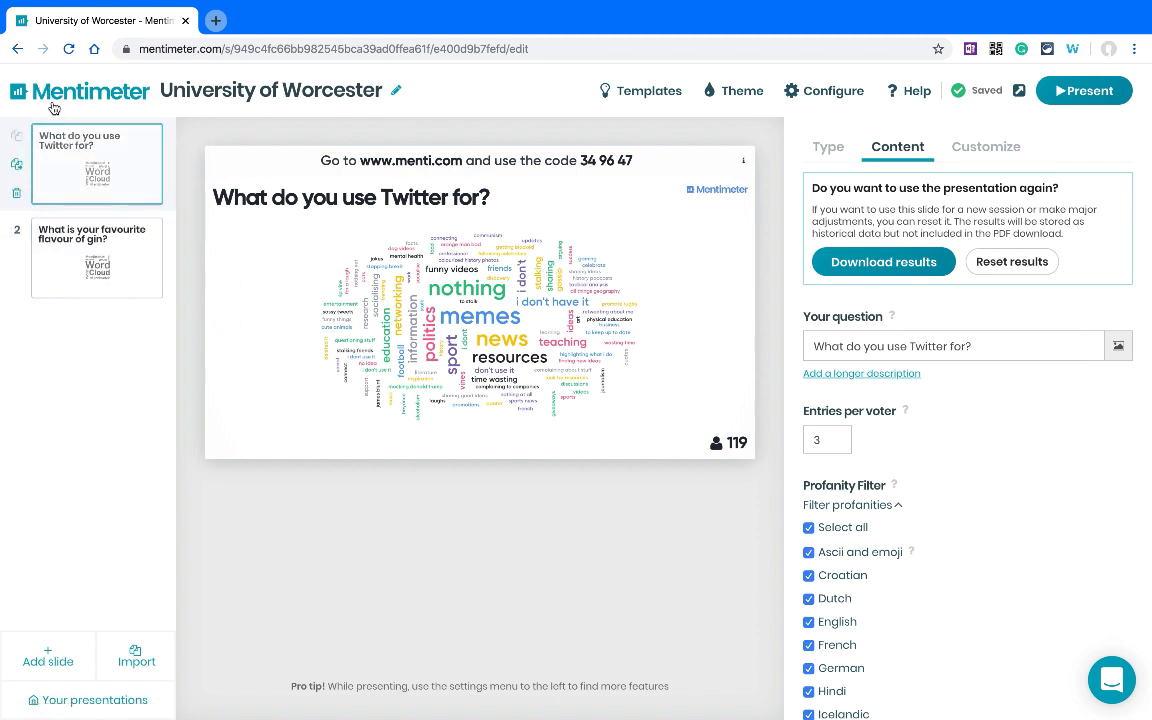
{"action": "left_click", "coordinate": [17, 50]}
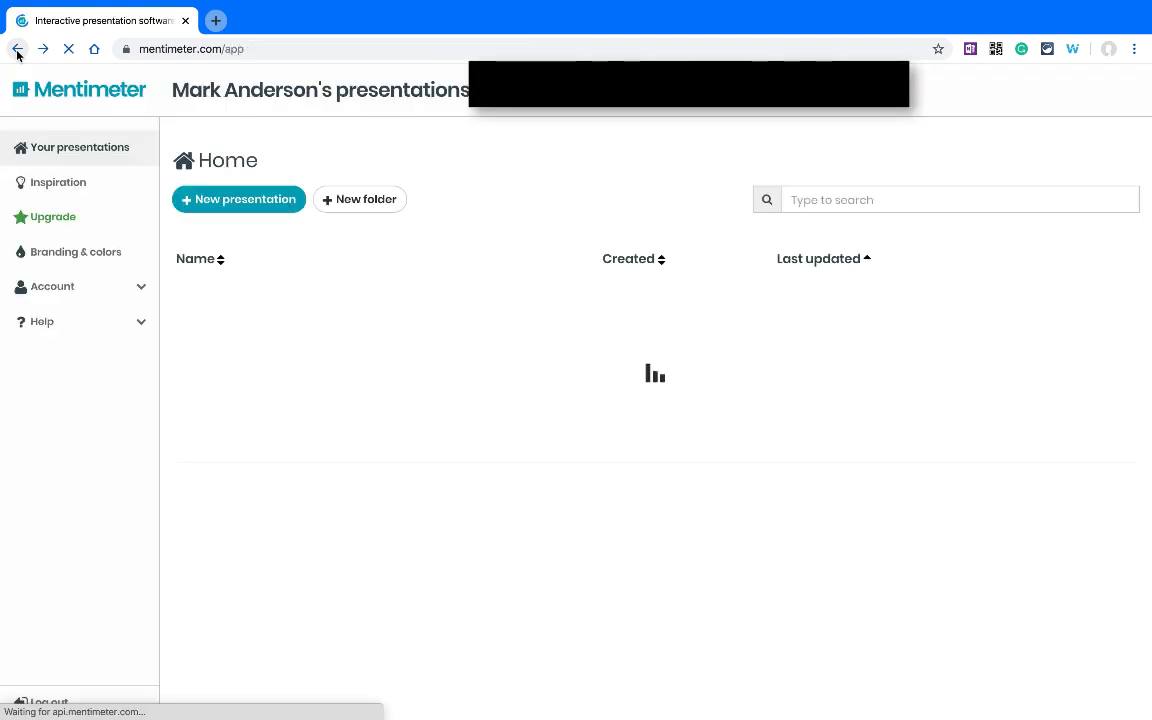
Step: Create a new presentation named "Example"
{"action": "left_click", "coordinate": [235, 209]}
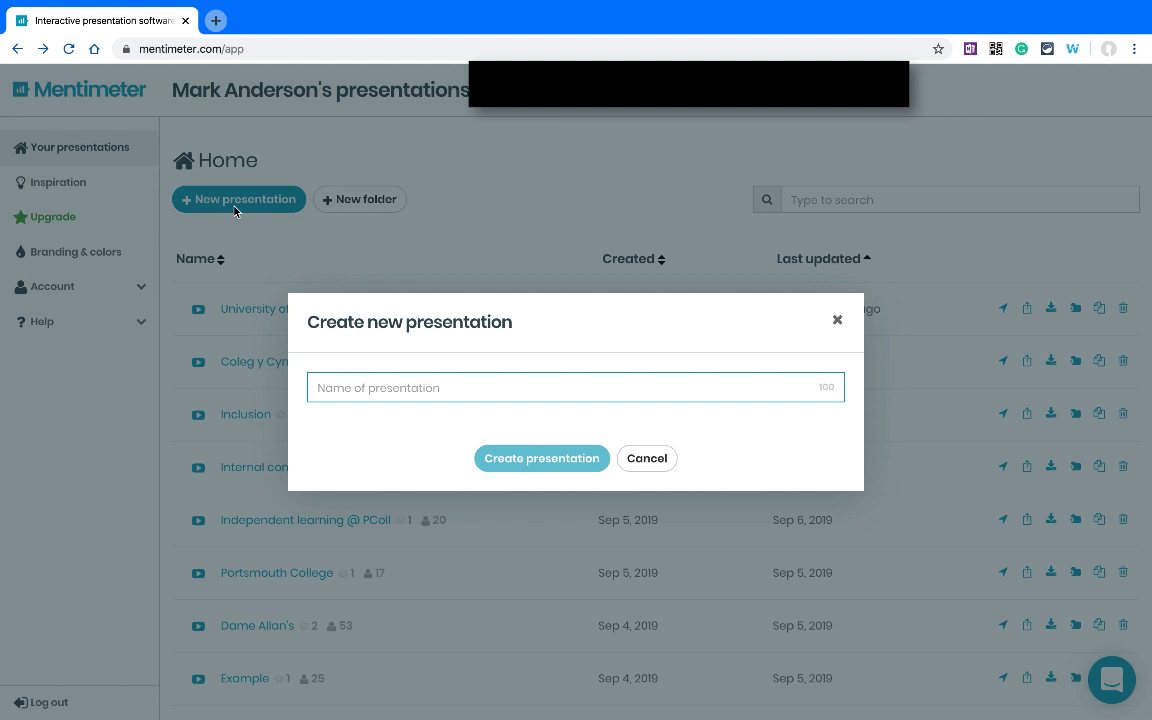
{"action": "type", "text": "Exa"}
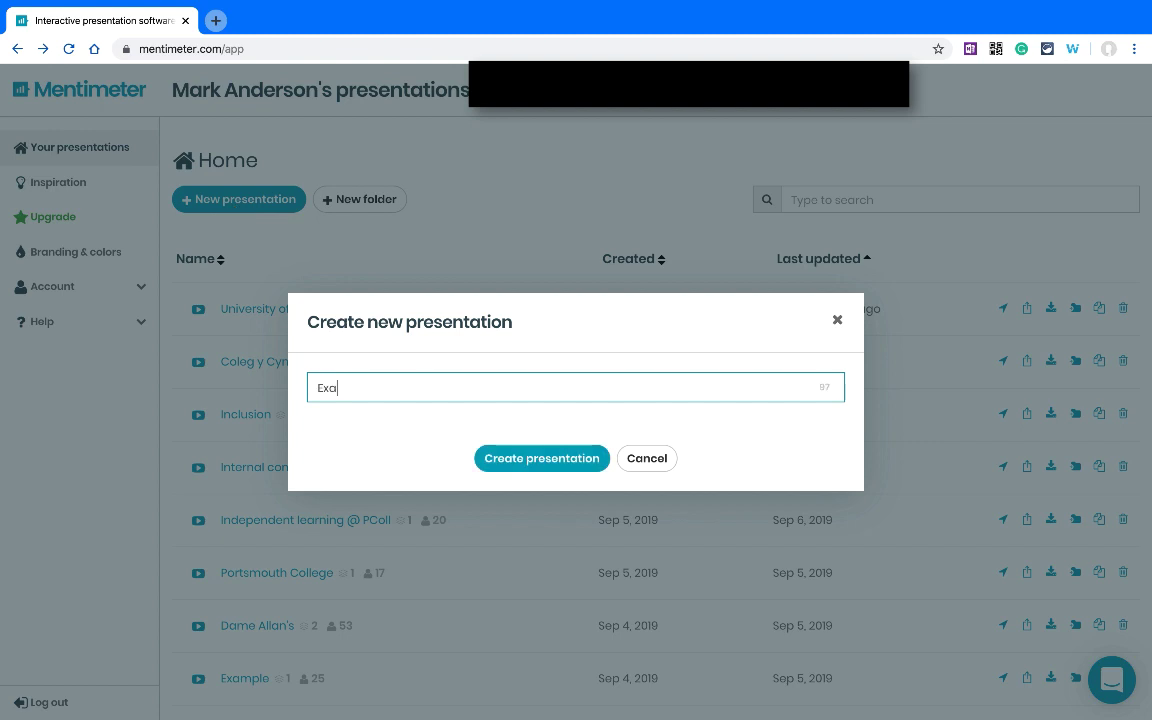
{"action": "type", "text": "mple"}
{"action": "left_click", "coordinate": [518, 461]}
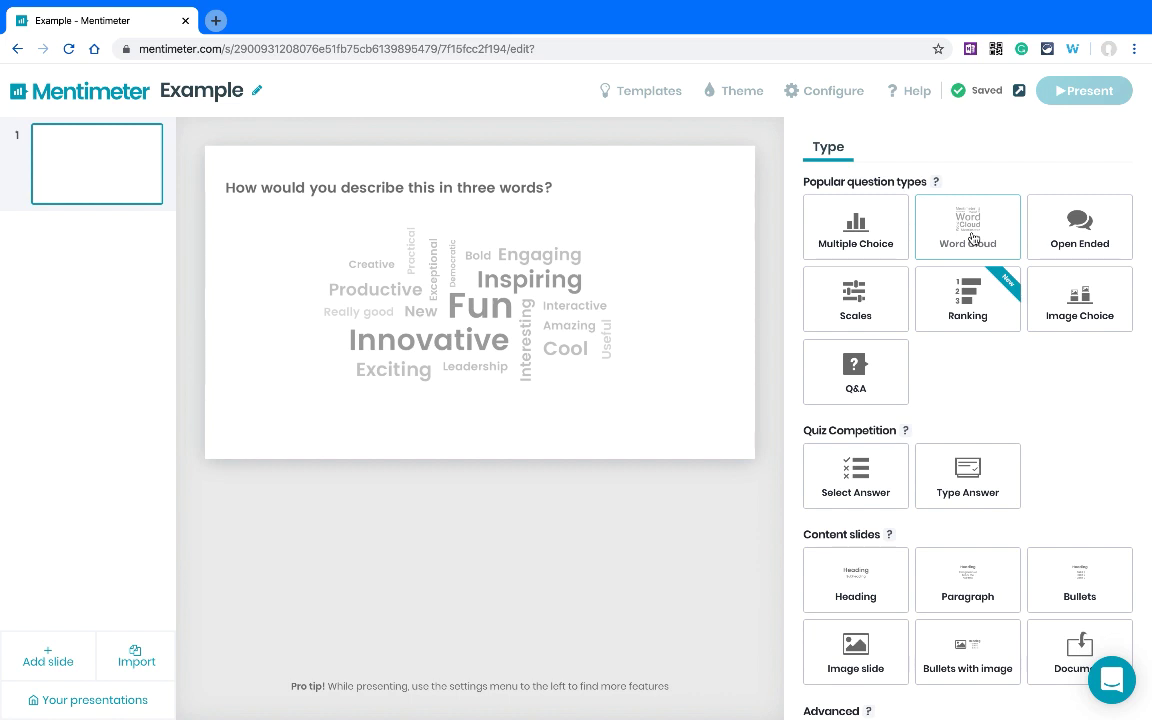
Step: Browse the available slide types and make the first slide a Word Cloud question
{"action": "scroll", "coordinate": [972, 238], "scroll_direction": "down", "scroll_amount": 2}
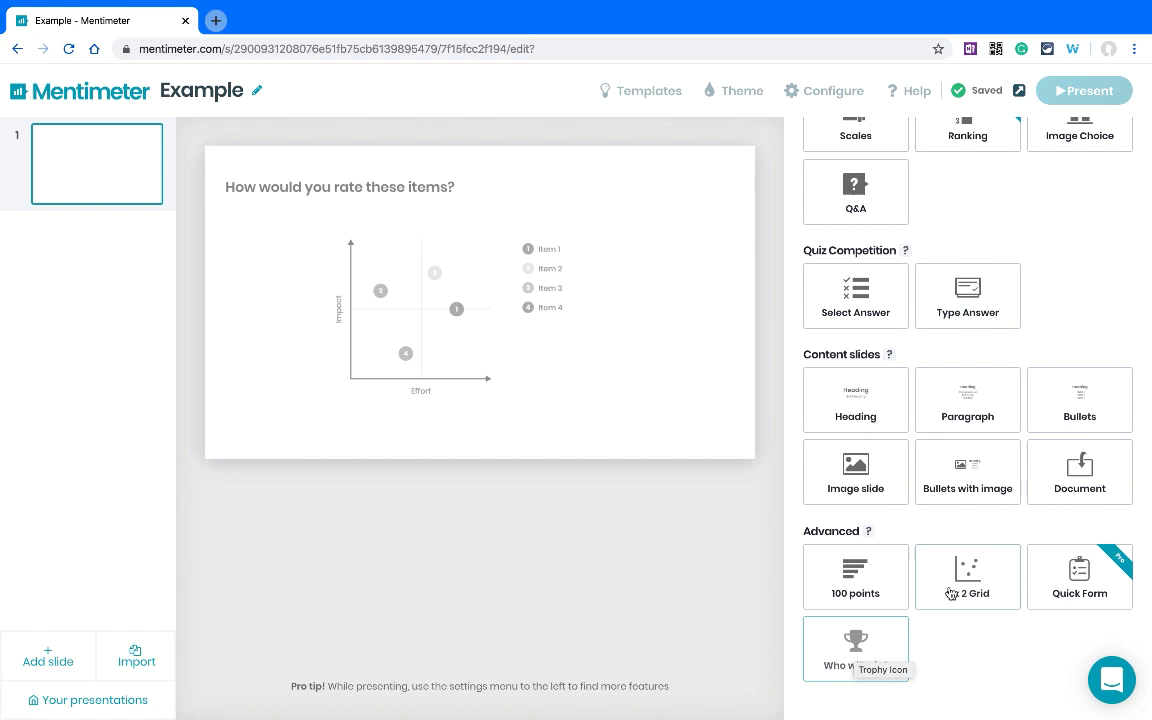
{"action": "left_click", "coordinate": [964, 411]}
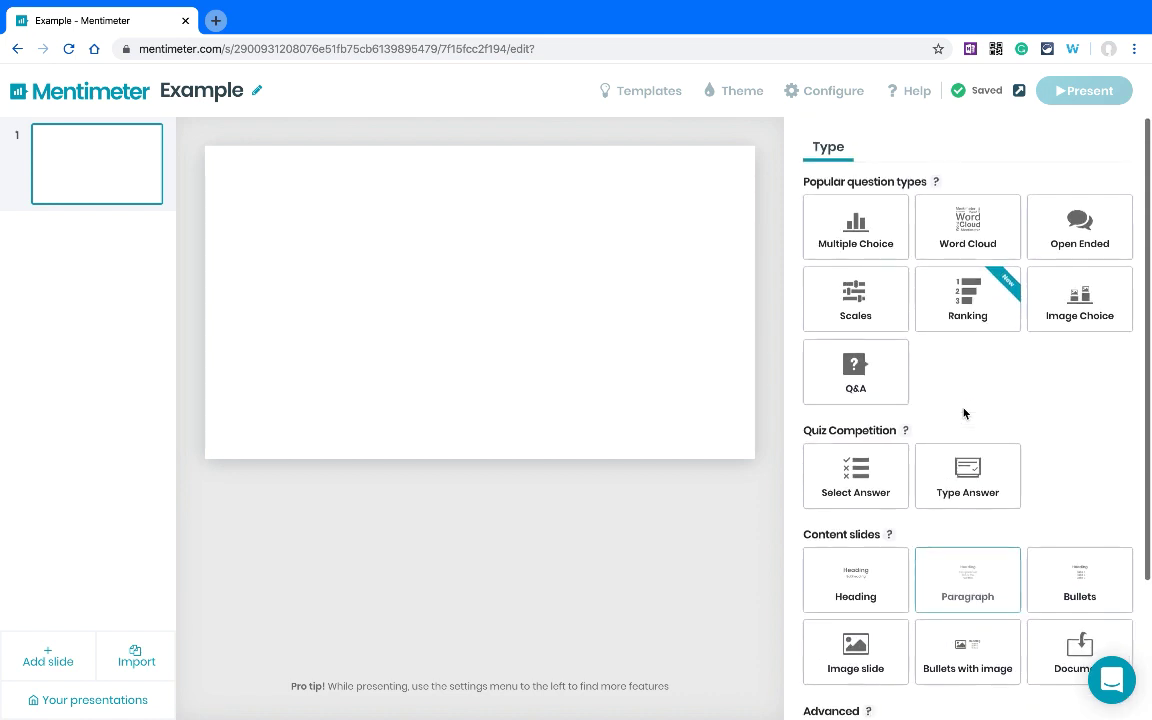
{"action": "left_click", "coordinate": [966, 230]}
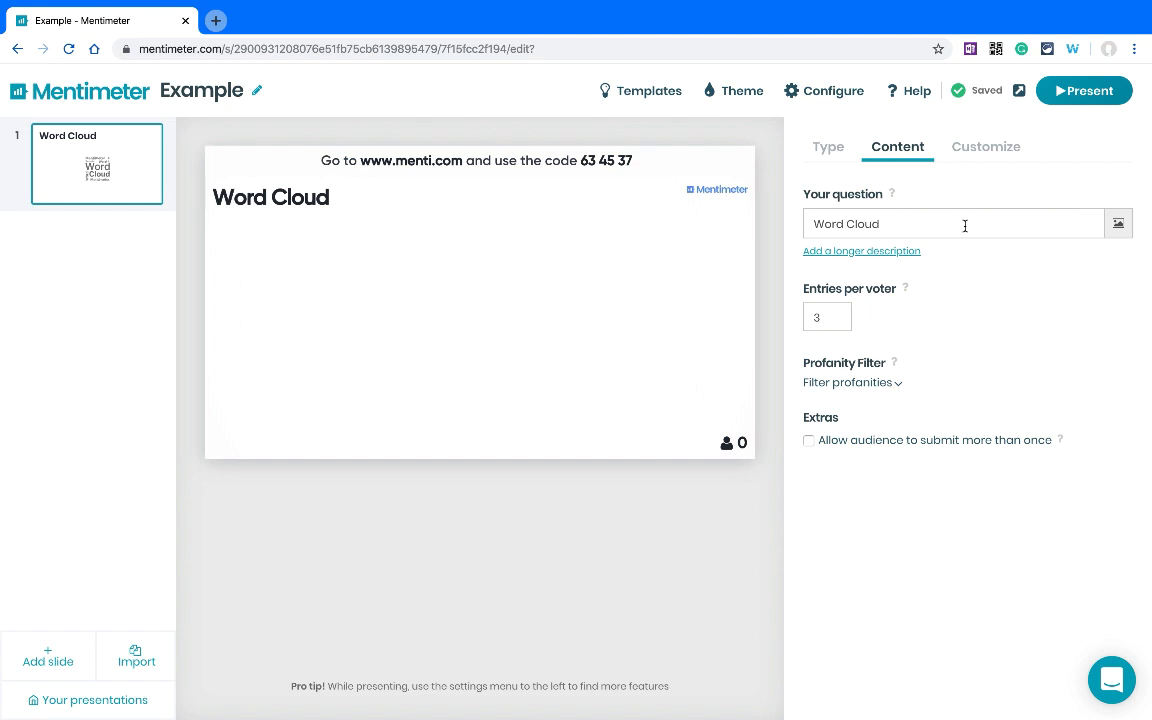
Step: Set the word cloud slide's question to "What is your favourite colour"
{"action": "triple_click", "coordinate": [851, 224]}
{"action": "key", "text": "BackSpace"}
{"action": "type", "text": "What is your favourite co"}
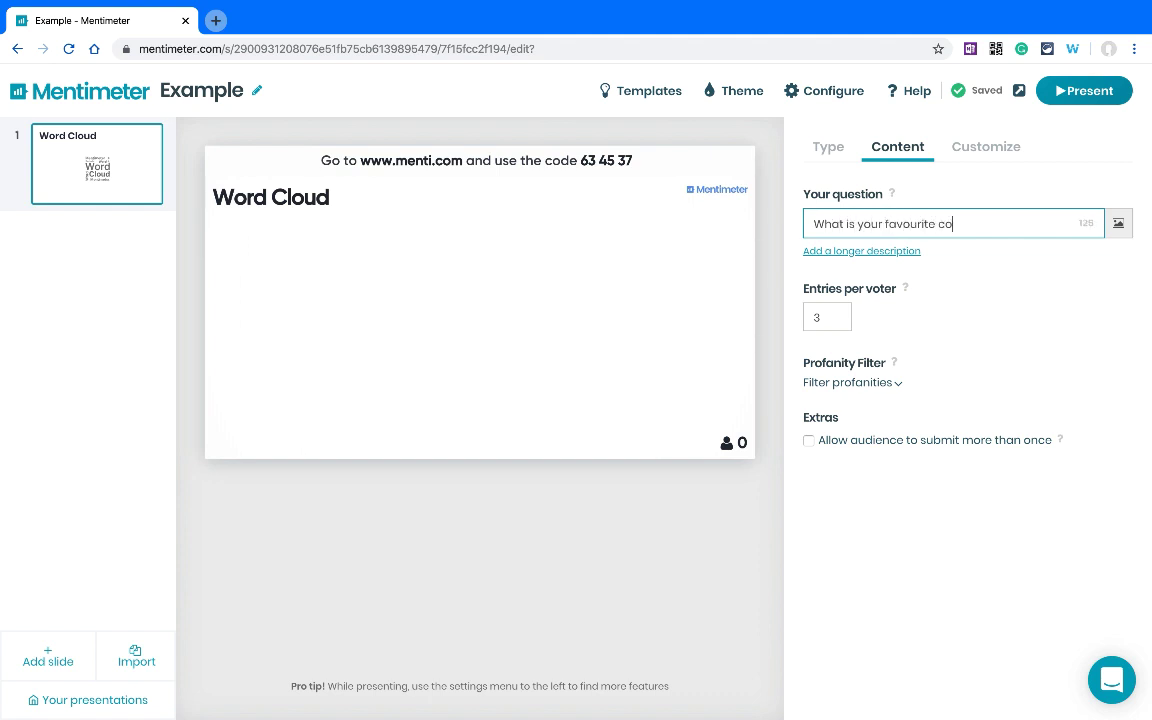
{"action": "type", "text": "lour"}
Step: Replace the slide's question with "What keywords were important from last lesson" and set the entries per voter to 10
{"action": "key", "text": "ctrl+a"}
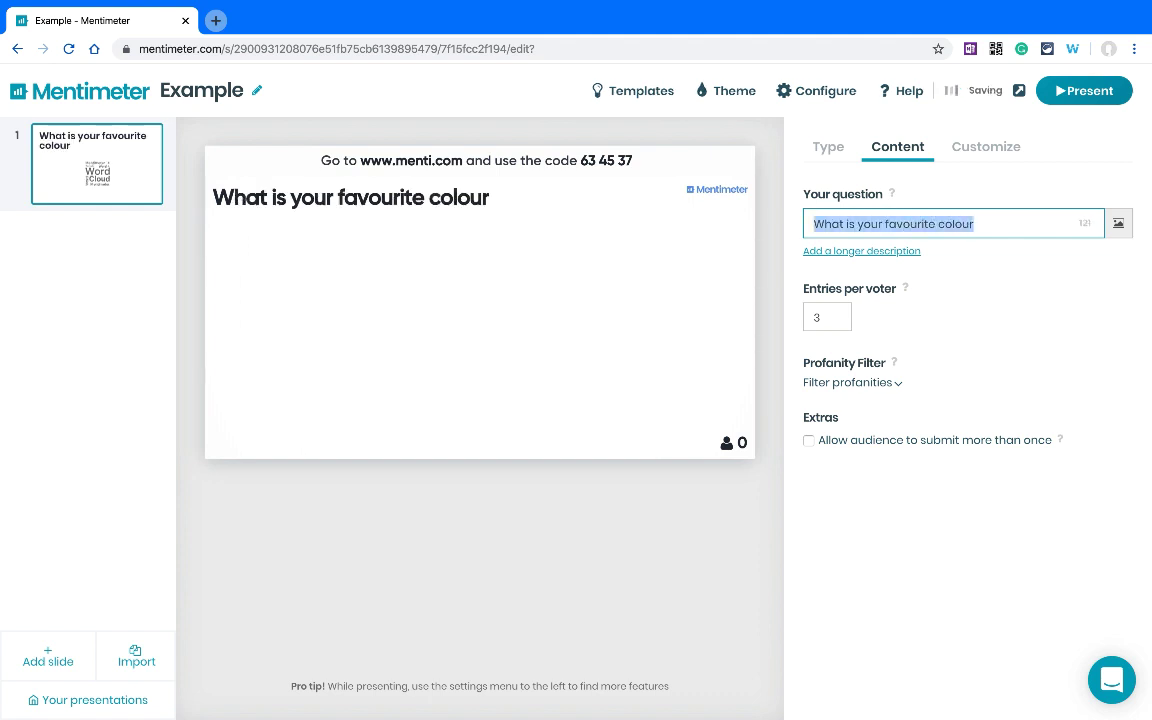
{"action": "type", "text": "Wh"}
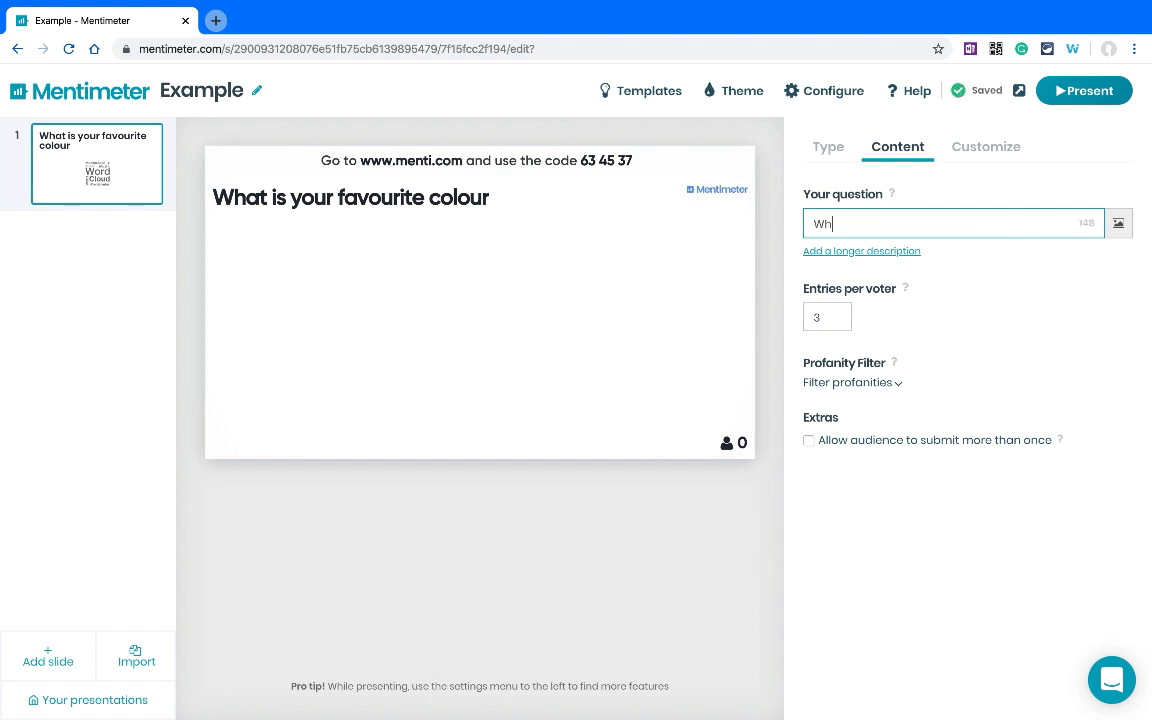
{"action": "type", "text": "at keywords were important from last"}
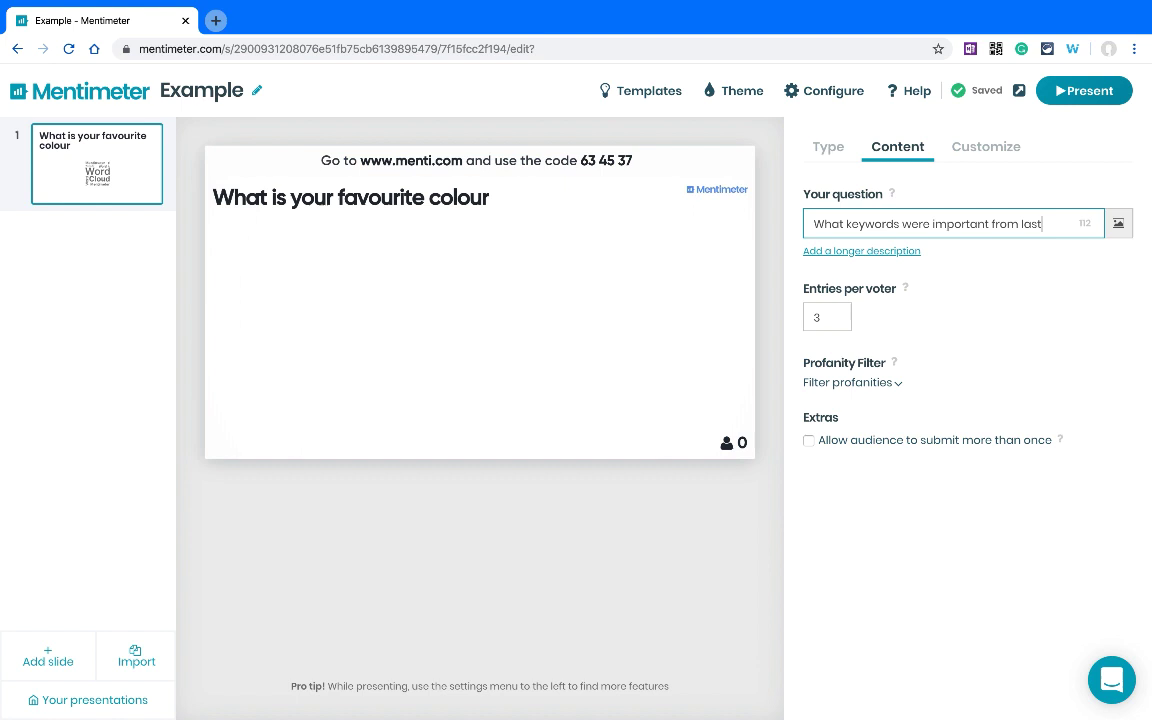
{"action": "type", "text": " lesson"}
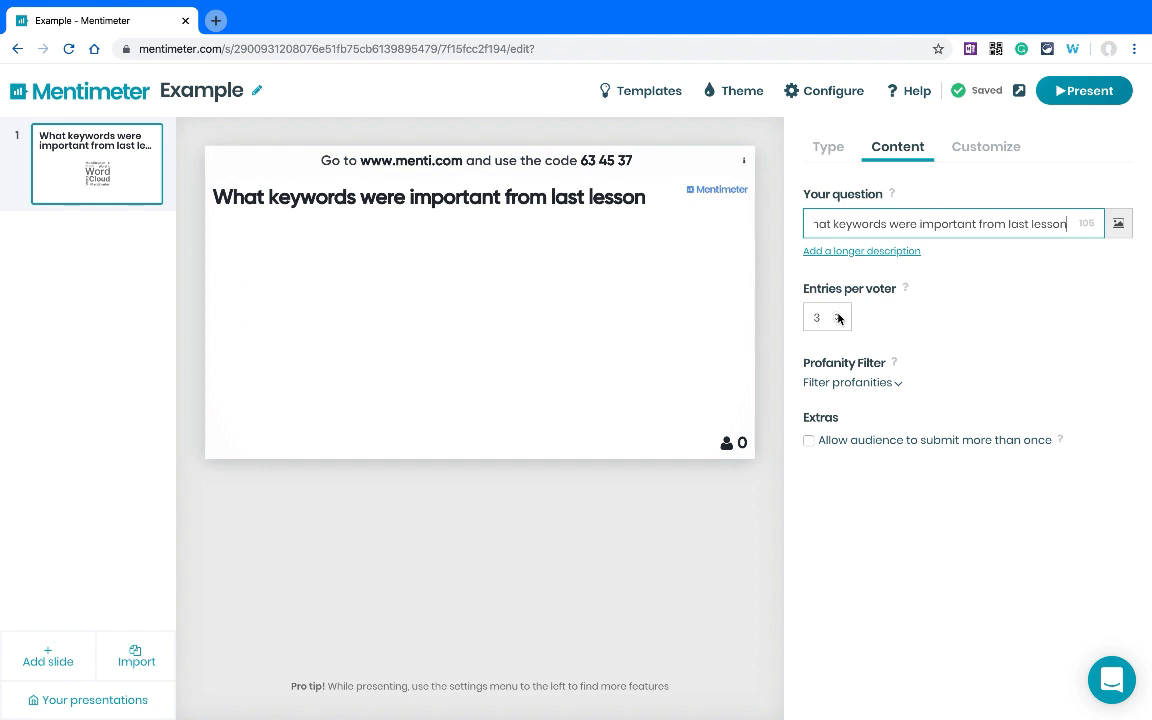
{"action": "double_click", "coordinate": [838, 318]}
{"action": "type", "text": "10"}
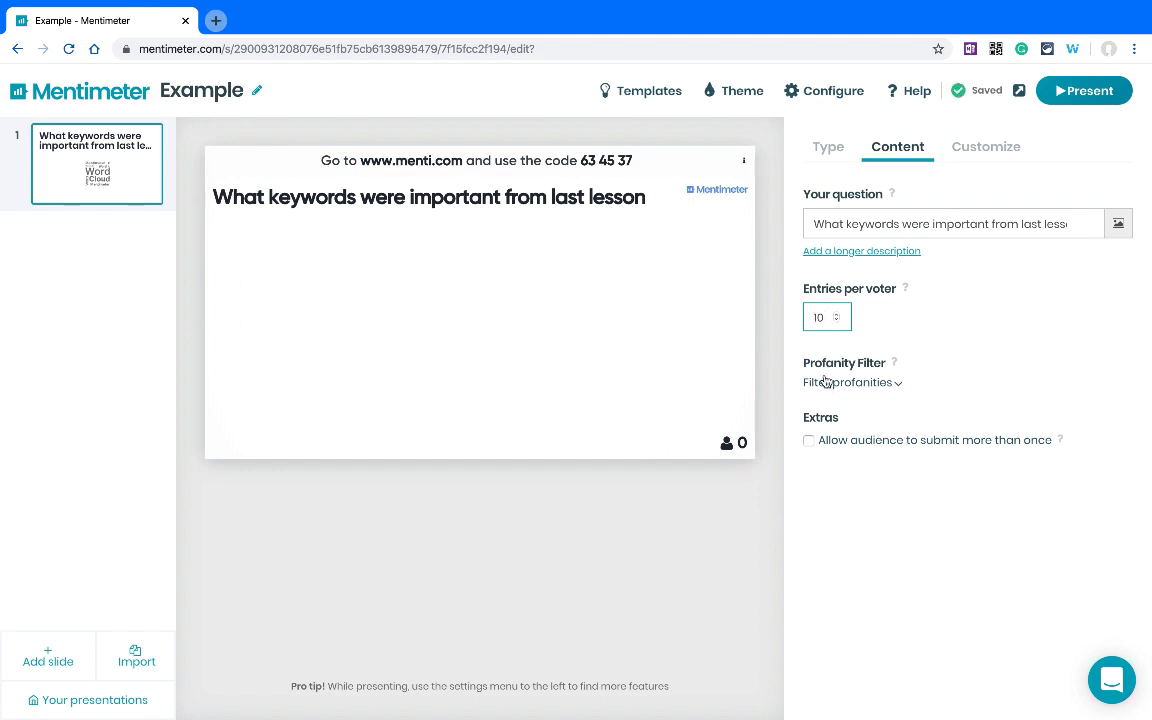
Step: Enable the profanity filter for all listed languages, including Ascii and emoji, and collapse the filter list
{"action": "left_click", "coordinate": [827, 382]}
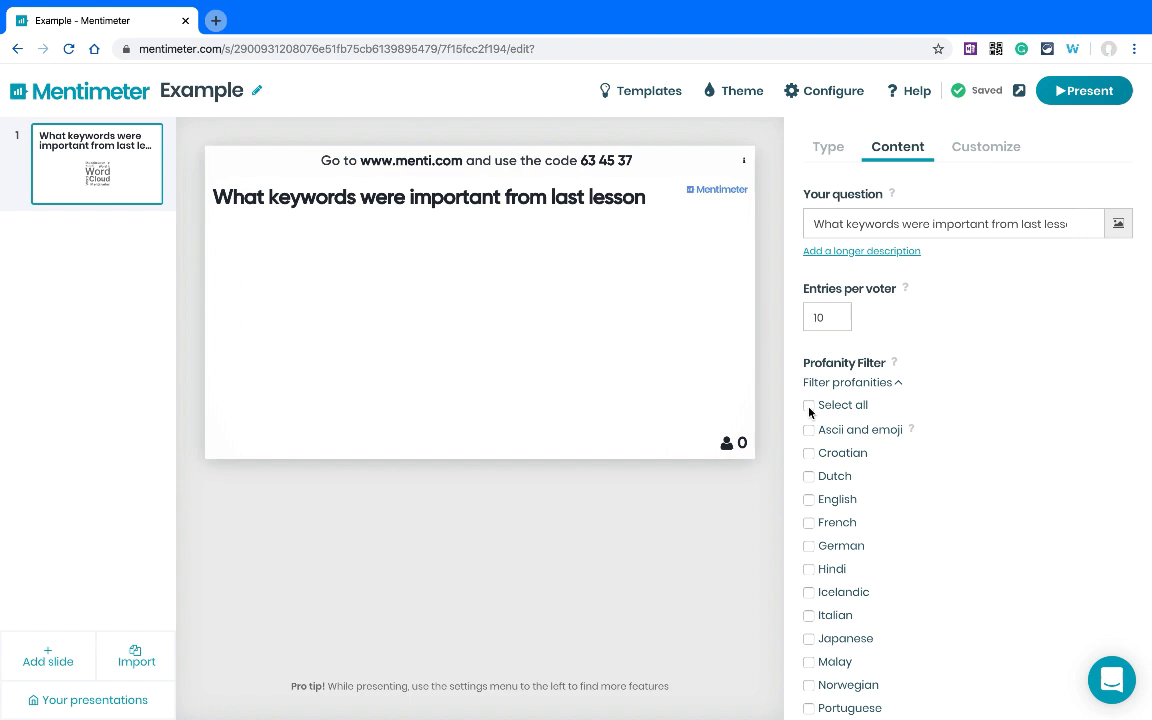
{"action": "left_click", "coordinate": [809, 406]}
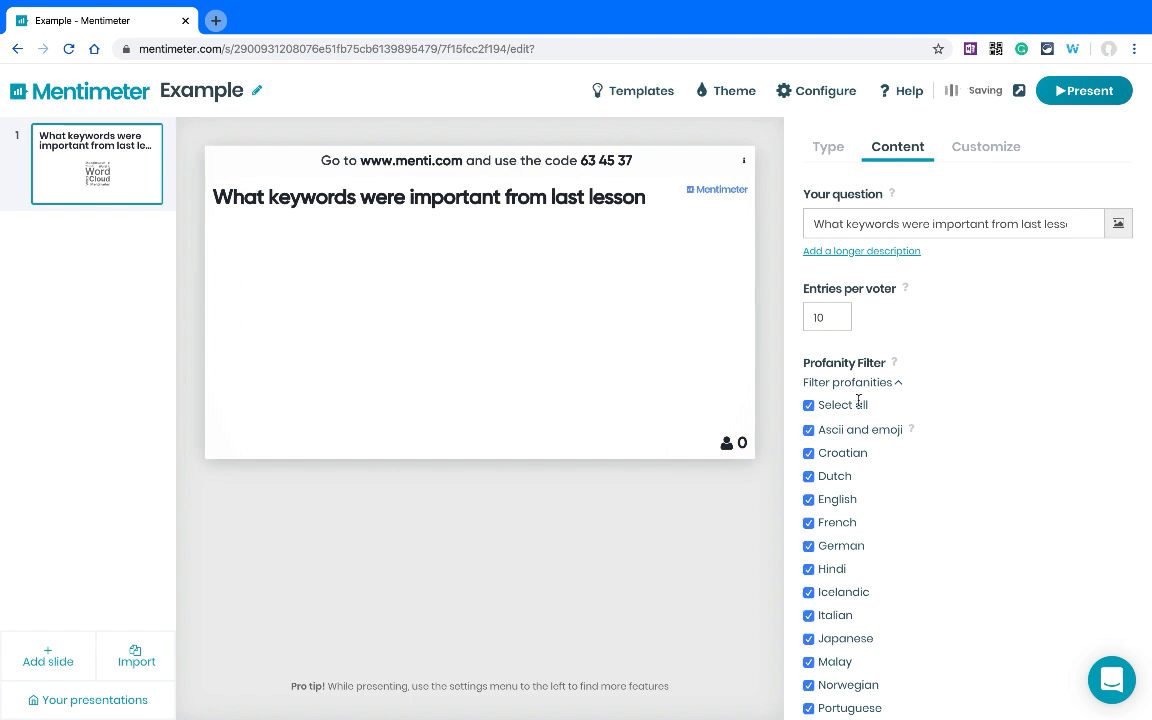
{"action": "scroll", "coordinate": [885, 527], "scroll_direction": "down", "scroll_amount": 1}
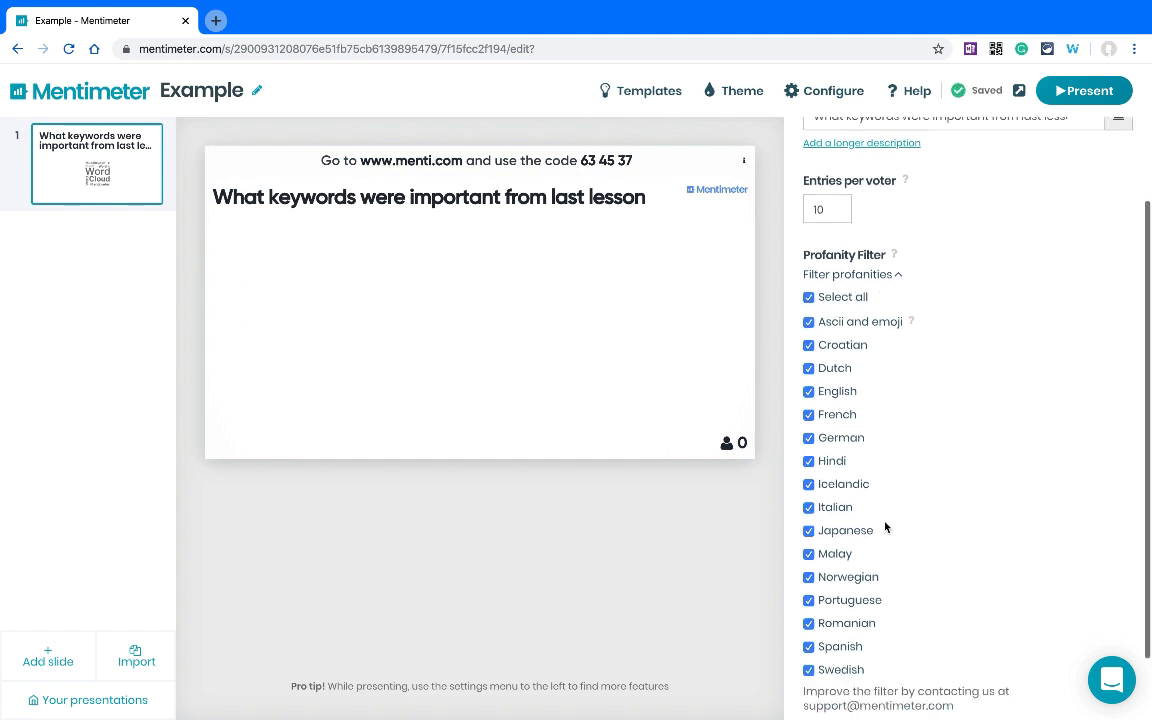
{"action": "scroll", "coordinate": [885, 527], "scroll_direction": "down", "scroll_amount": 1}
{"action": "scroll", "coordinate": [885, 527], "scroll_direction": "up", "scroll_amount": 2}
{"action": "scroll", "coordinate": [885, 527], "scroll_direction": "down", "scroll_amount": 1}
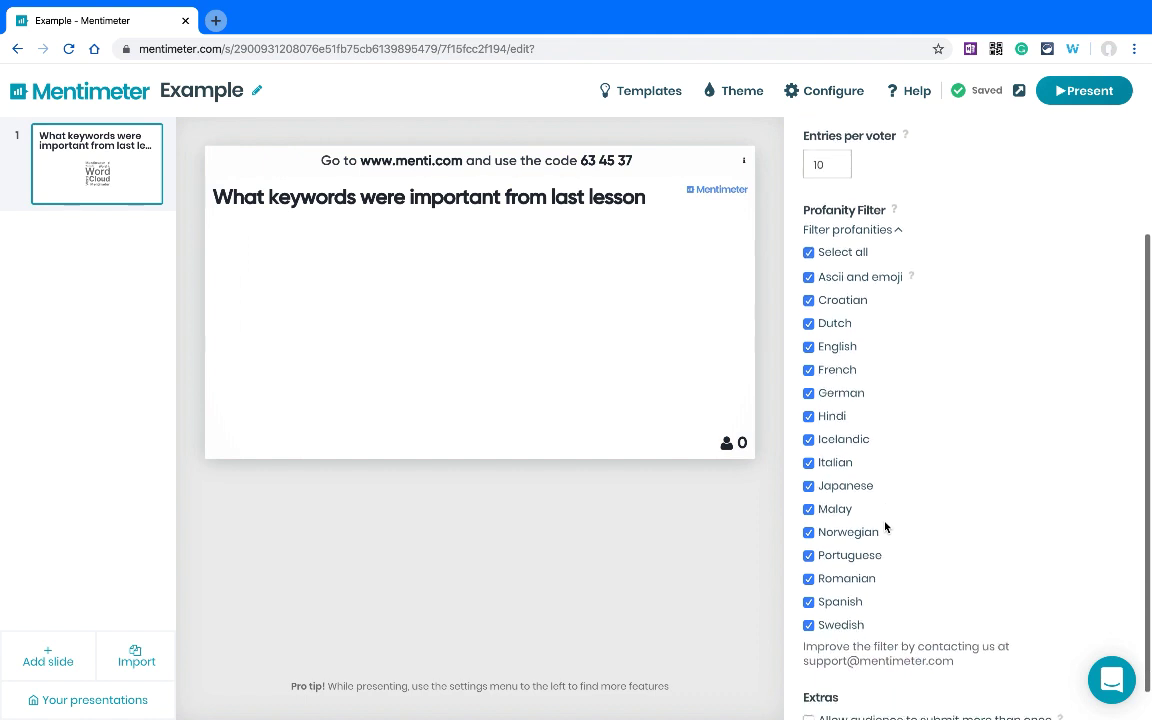
{"action": "scroll", "coordinate": [885, 527], "scroll_direction": "down", "scroll_amount": 1}
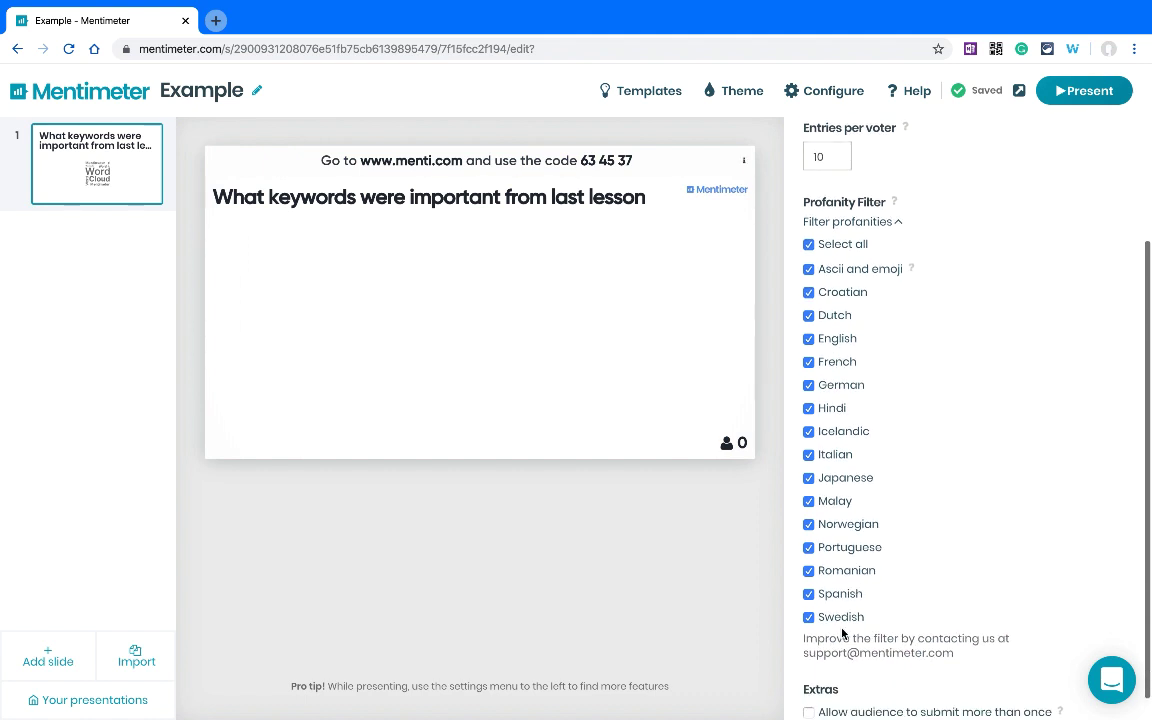
{"action": "left_click", "coordinate": [897, 224]}
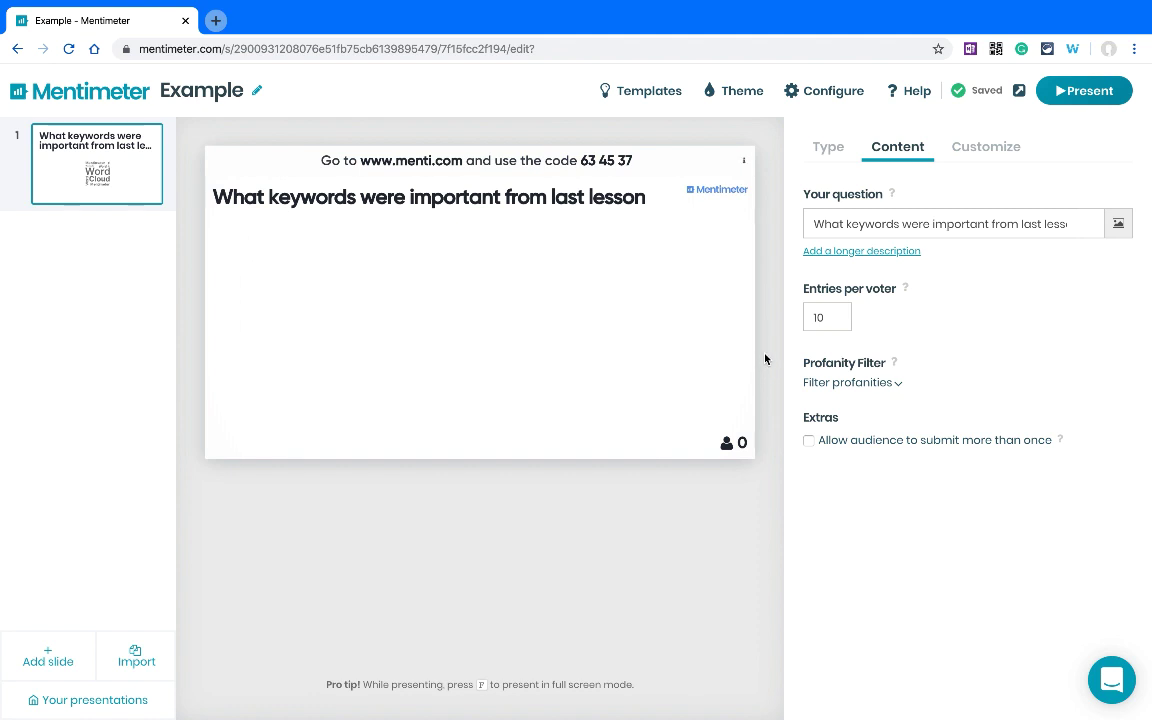
Step: Present the word cloud slide and examine the countdown options for closing the voting
{"action": "left_click", "coordinate": [1079, 92]}
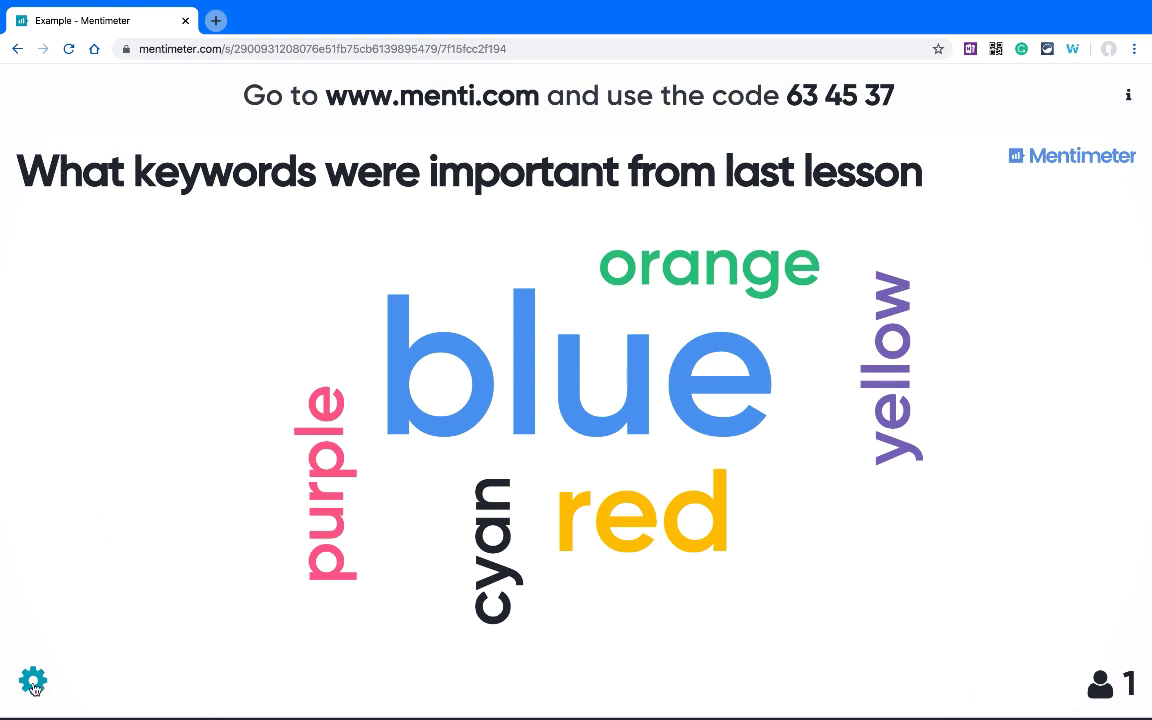
{"action": "left_click", "coordinate": [33, 682]}
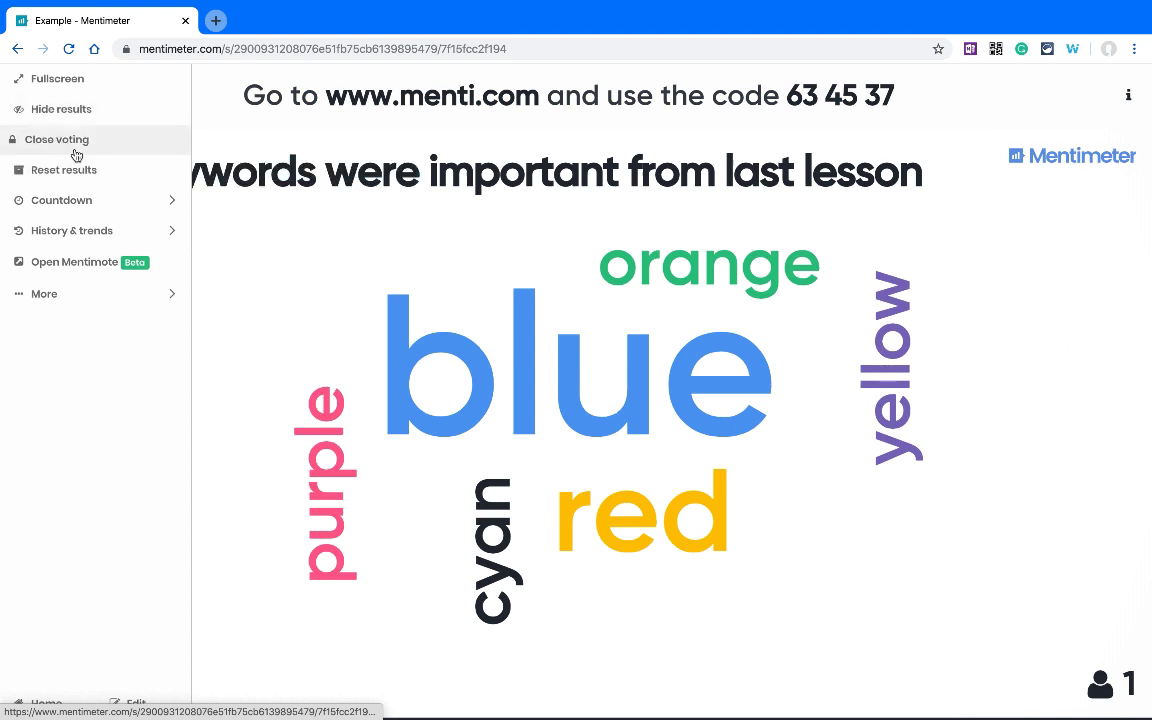
{"action": "left_click", "coordinate": [80, 204]}
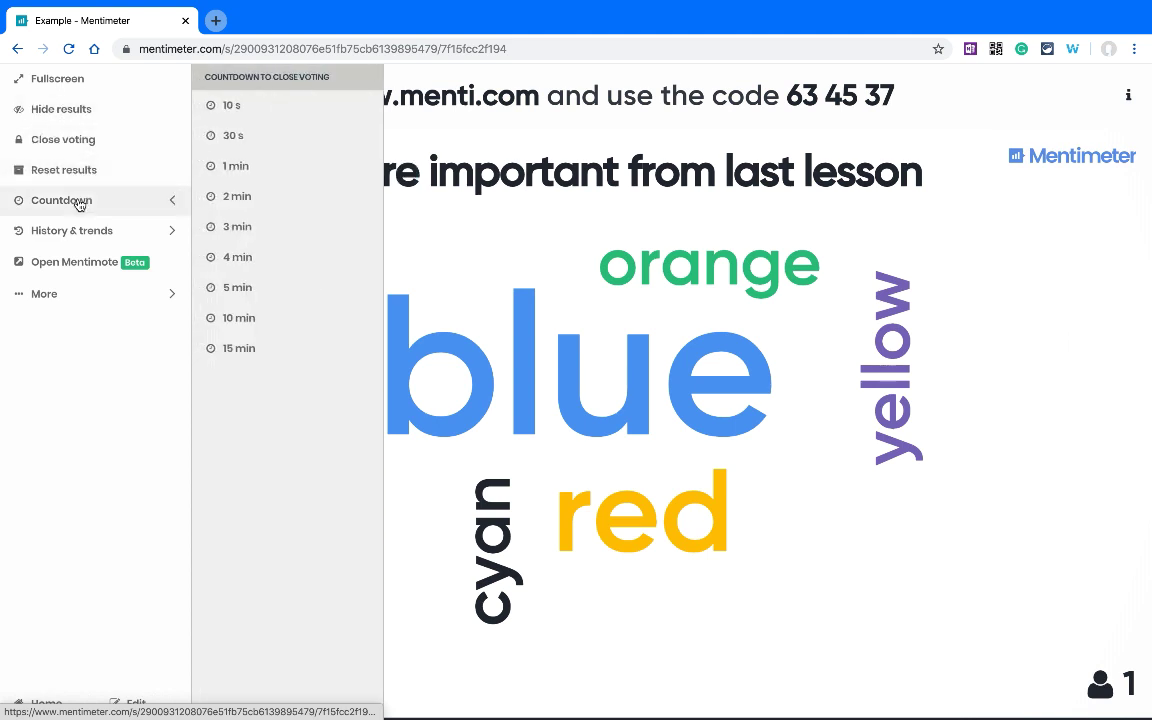
{"action": "left_click", "coordinate": [239, 130]}
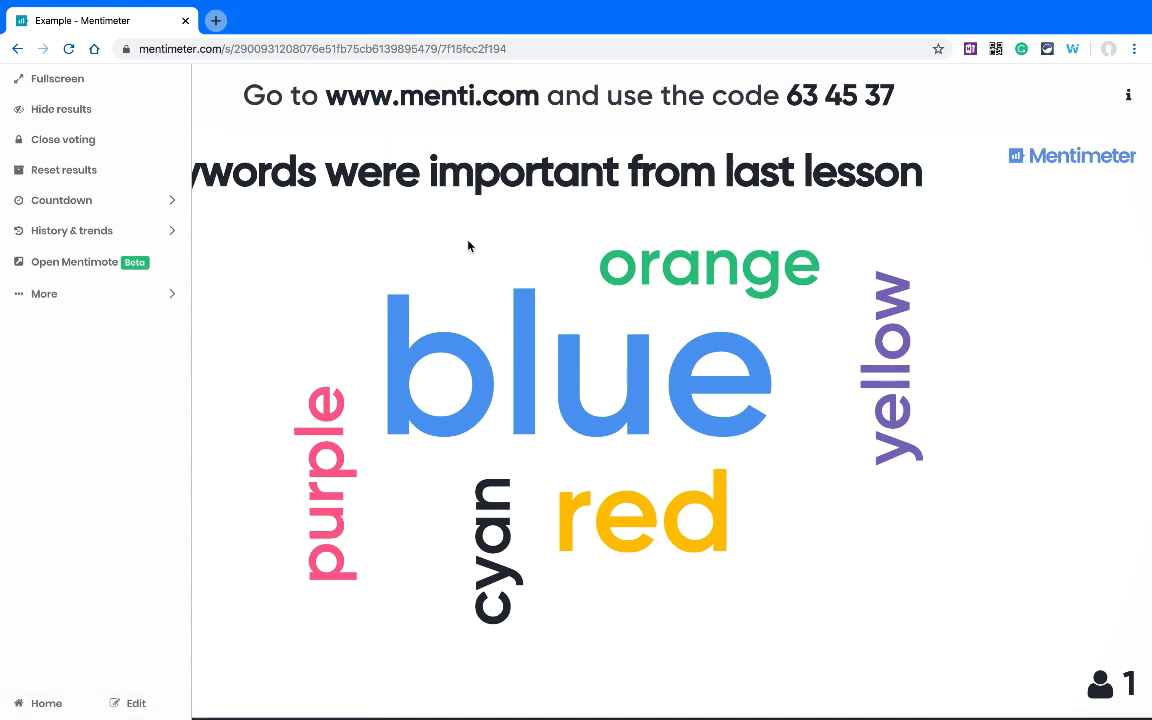
Step: Leave the presentation view and return to the list of your presentations
{"action": "key", "text": "Escape"}
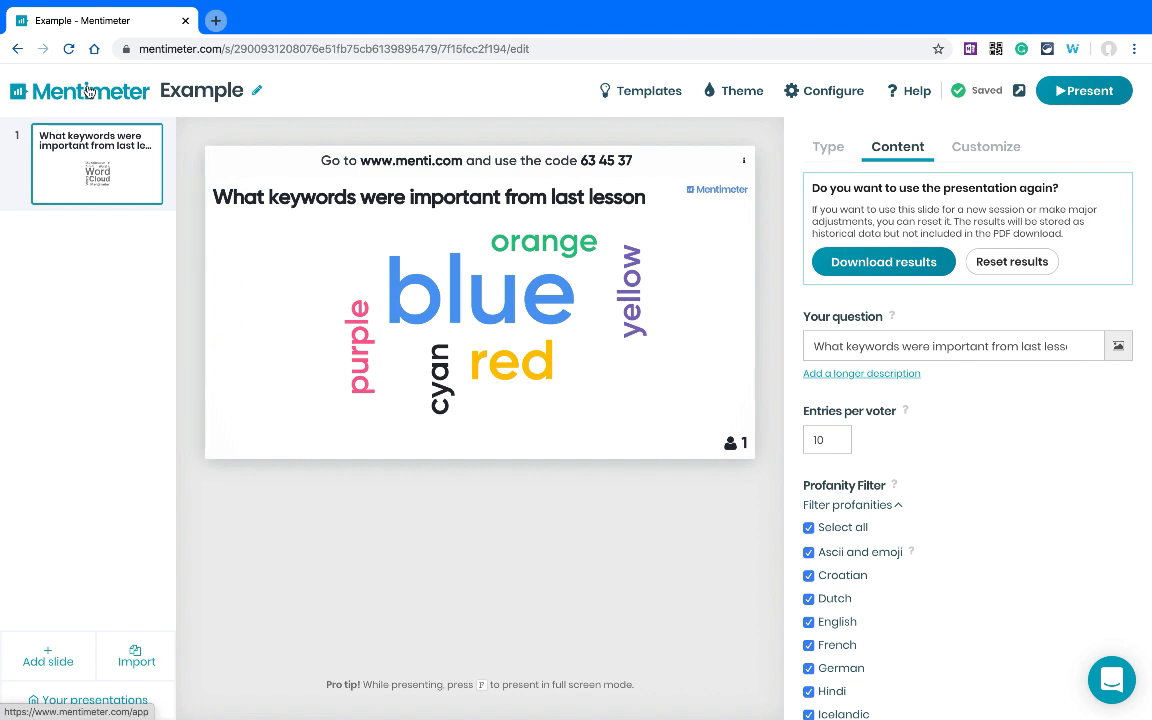
{"action": "left_click", "coordinate": [101, 702]}
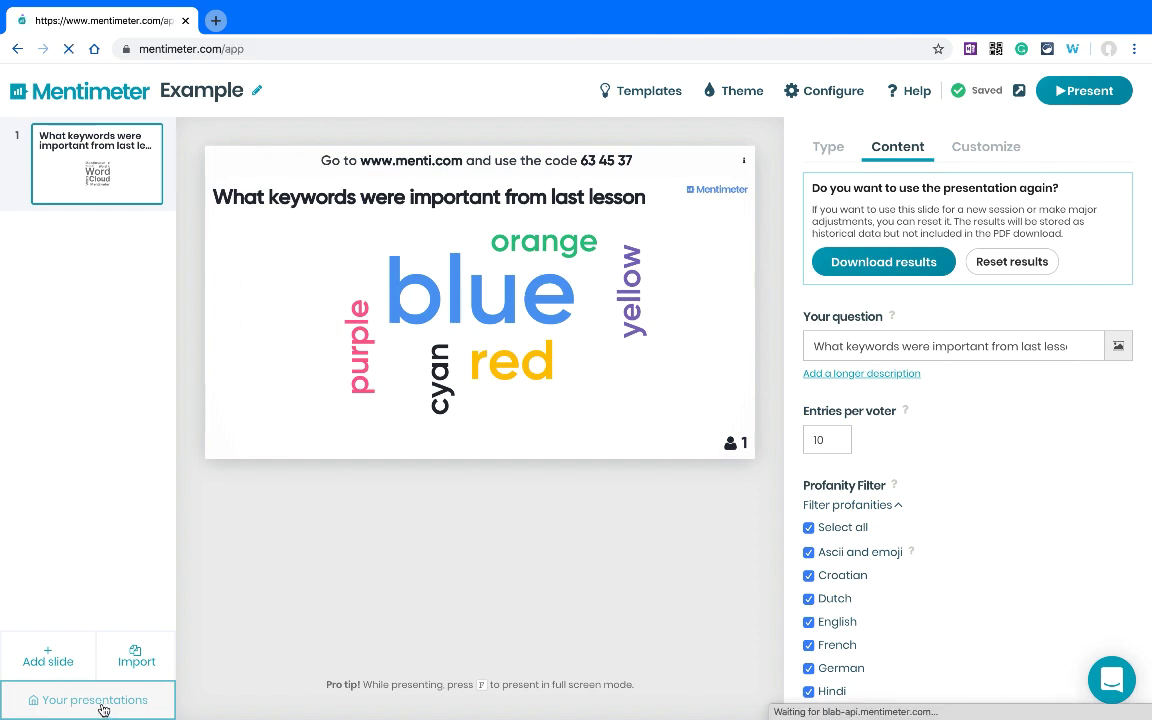